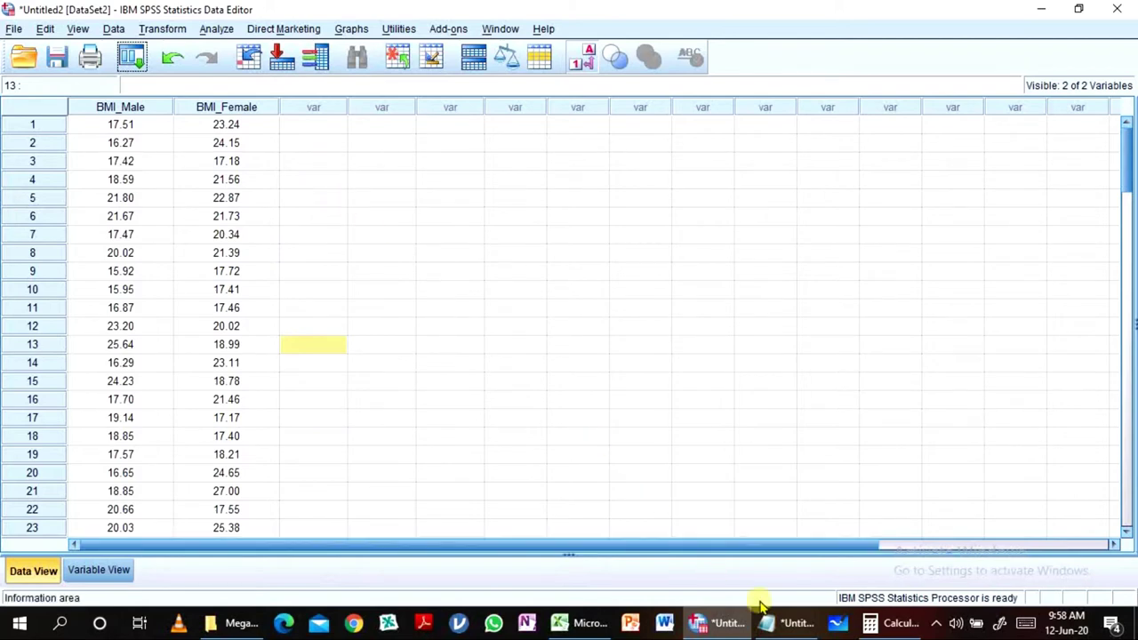
Switch to the Notepad notes and highlight the title line and the "Mean, Median, and Mode" method
left_click(766, 623)
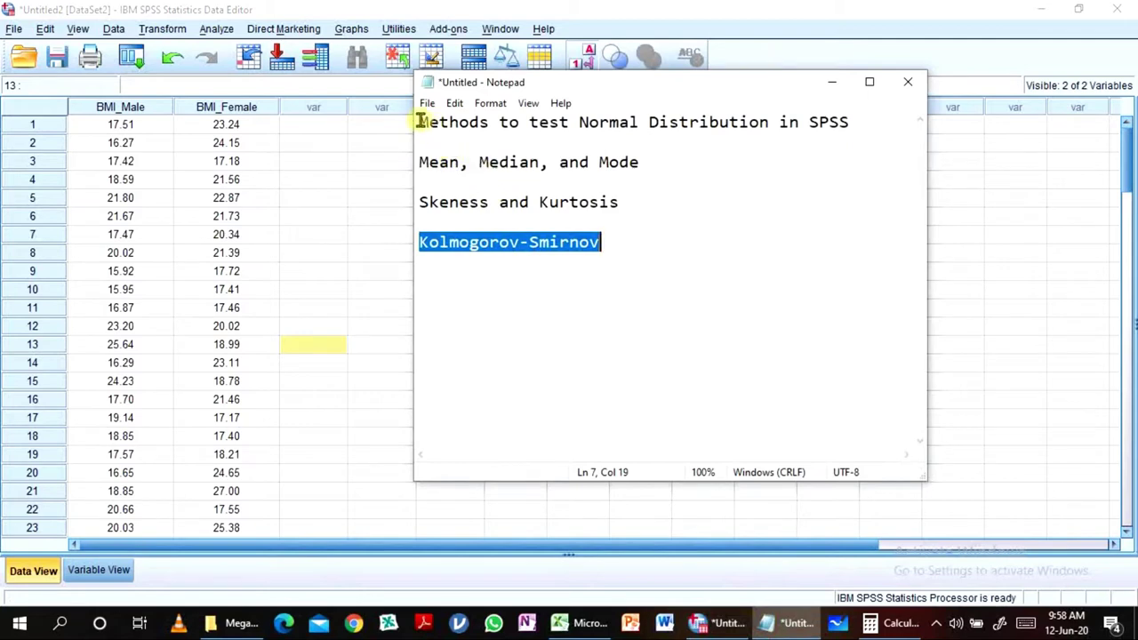
left_click_drag(419, 122, 865, 127)
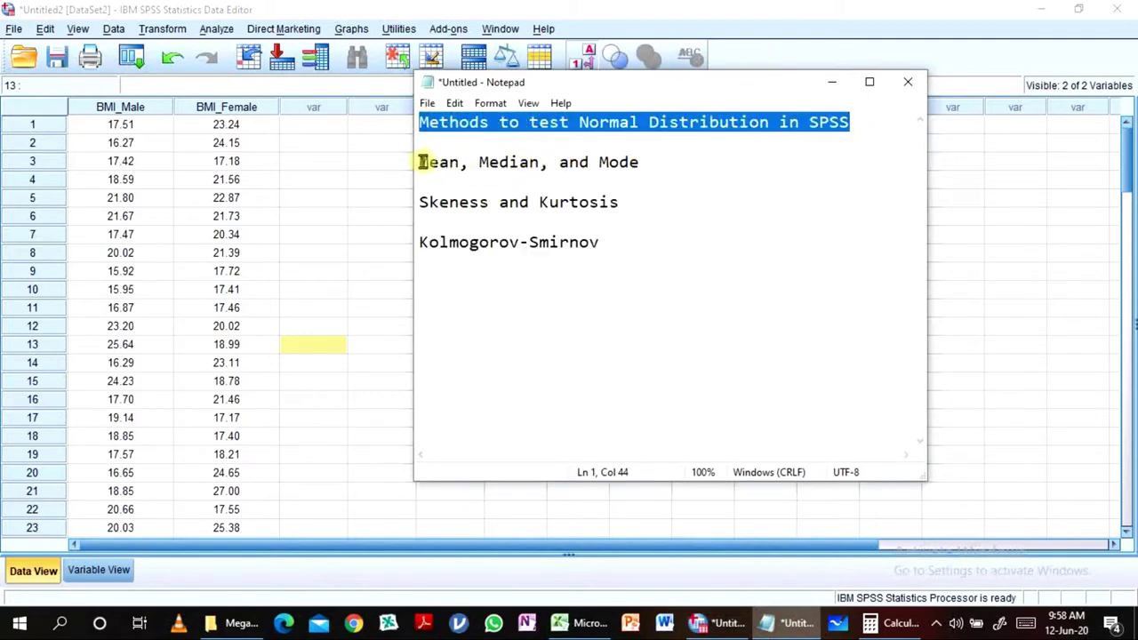
left_click_drag(419, 161, 640, 163)
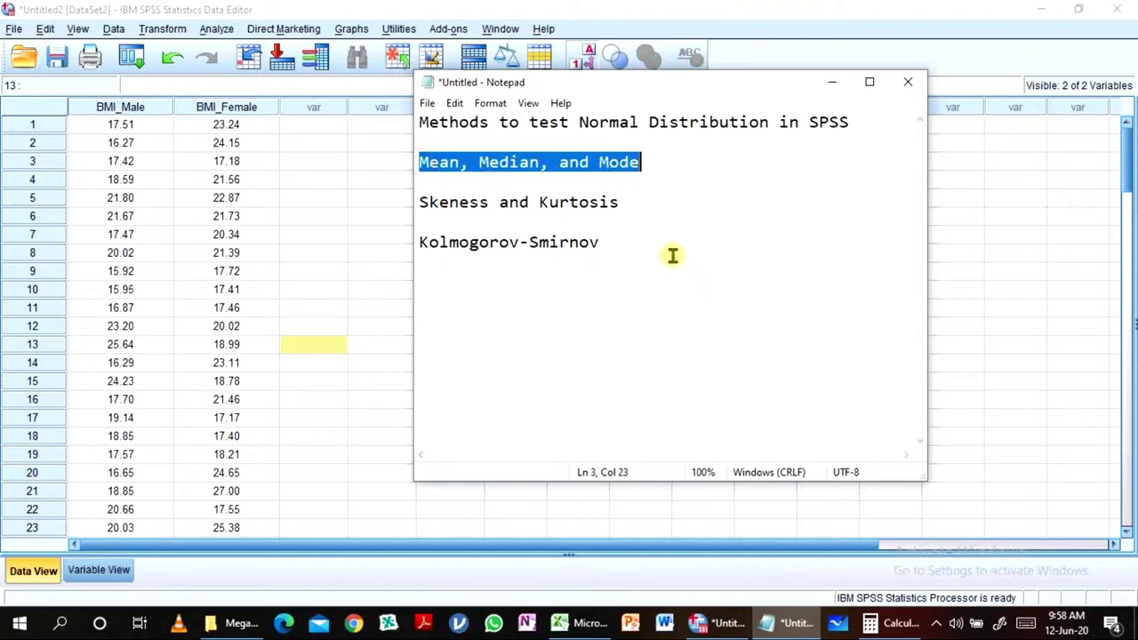
Add "Normal Curve" at the end of the "Mean, Median, and Mode" line
left_click(653, 166)
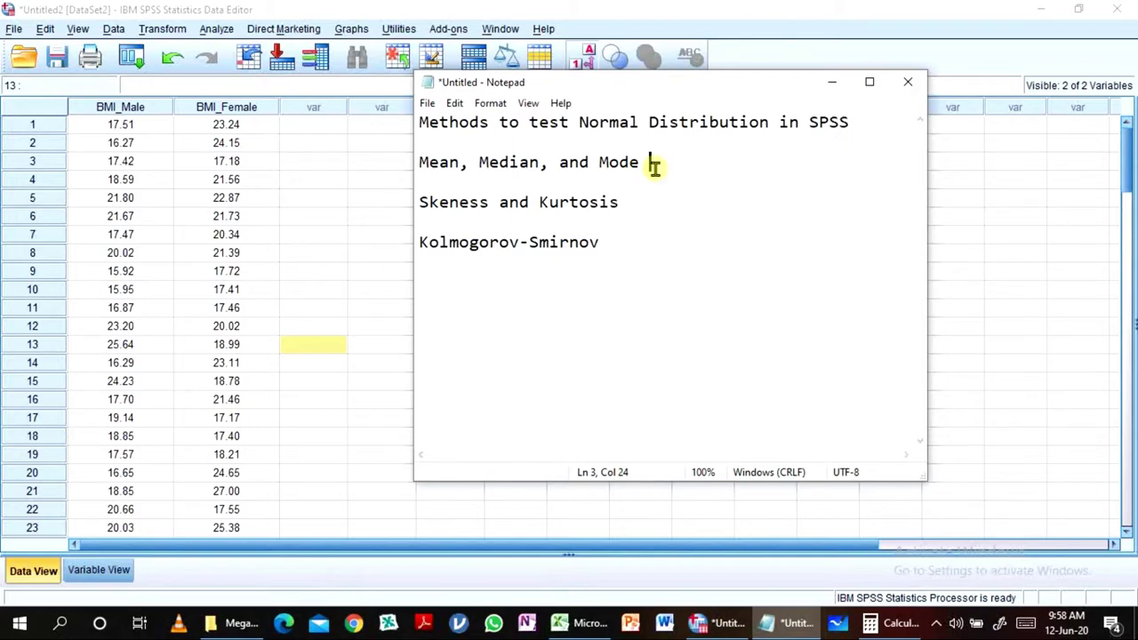
type("Normal ")
type("vu")
key("BackSpace")
key("BackSpace")
key("BackSpace")
type("Curve")
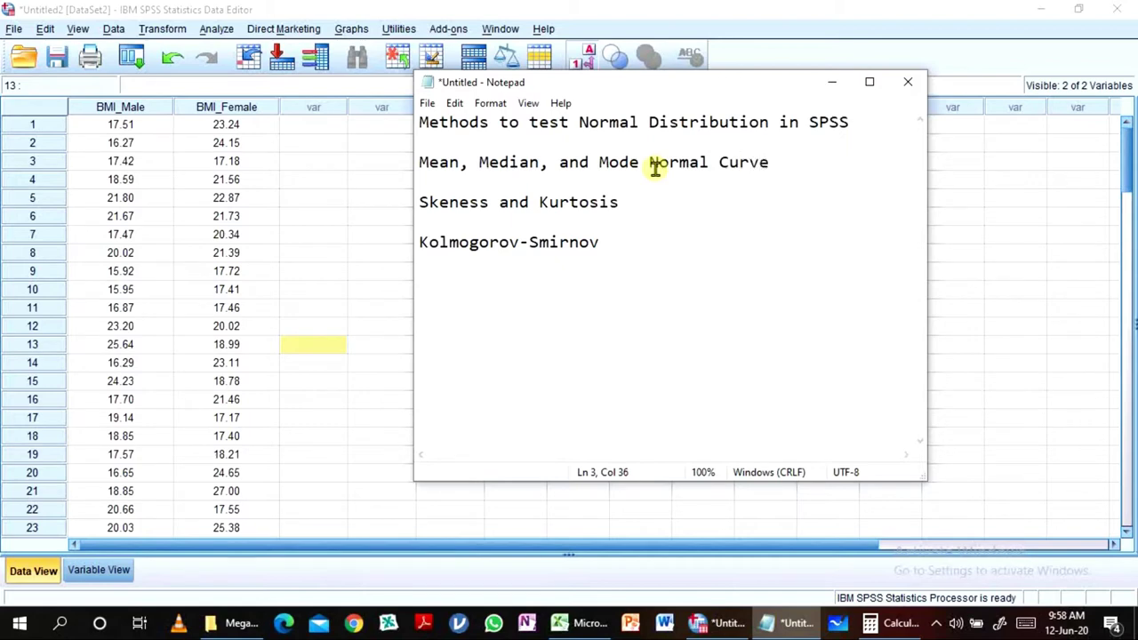
Insert a comma after "Mode" to separate it from "Normal Curve"
key("Left")
key("Left")
key("Left")
key("Left")
key("Left")
key("Left")
key("Left")
key("Left")
key("Left")
key("Left")
key("Left")
key("Left")
key("Left")
type(",")
Highlight the remaining methods in turn: Normal Curve, Skeness and Kurtosis, and Kolmogorov-Smirnov
left_click(659, 169)
key("shift+Down")
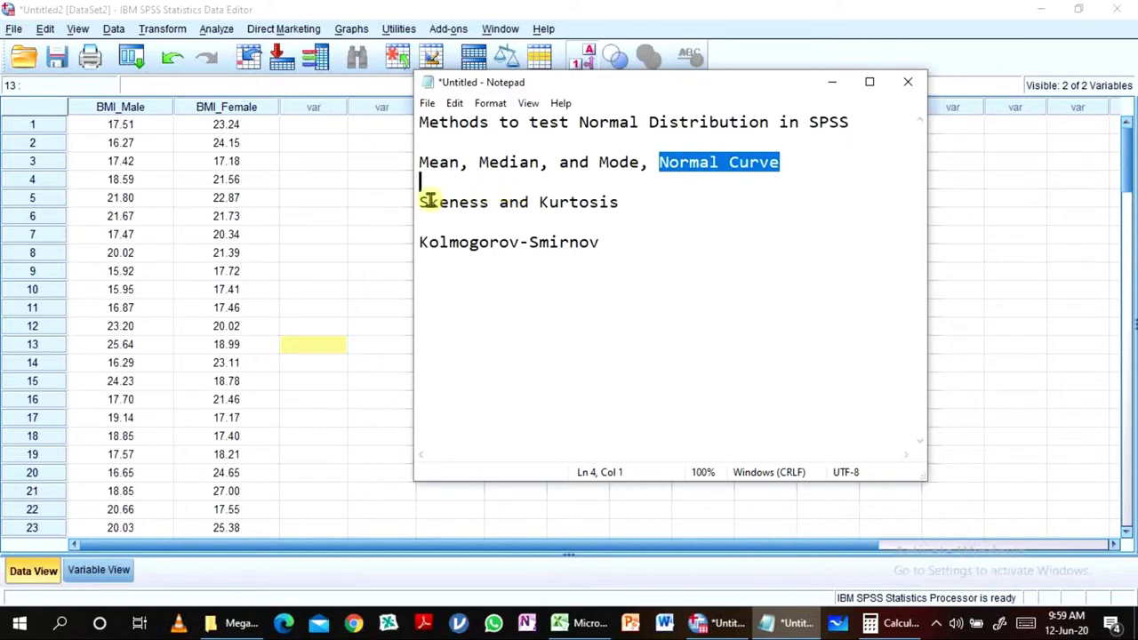
left_click_drag(419, 203, 641, 208)
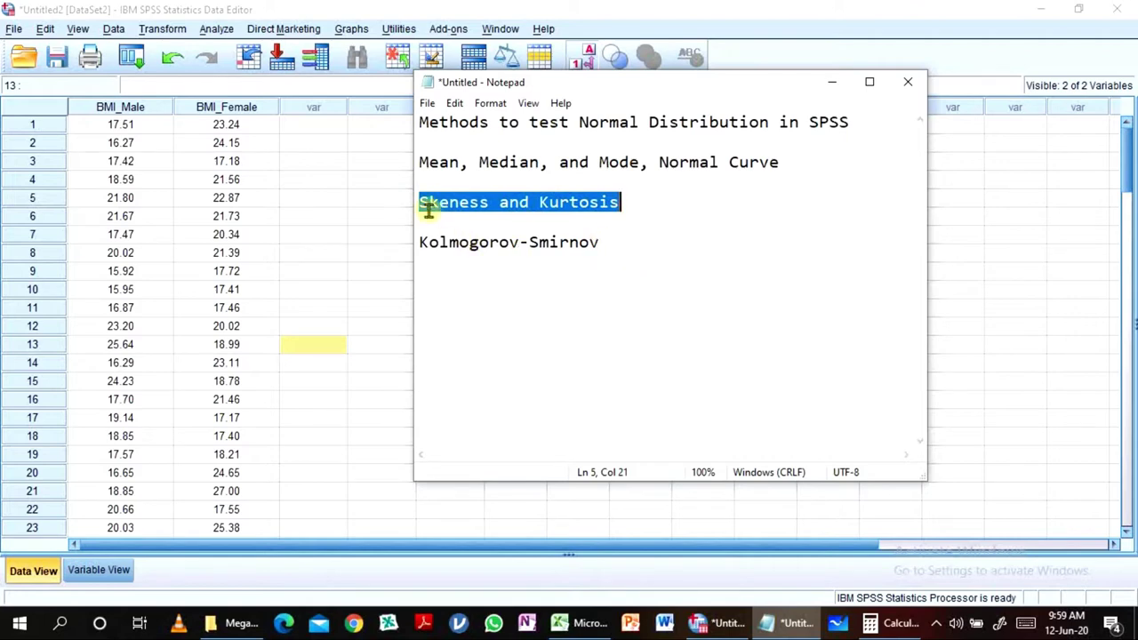
left_click_drag(420, 204, 493, 207)
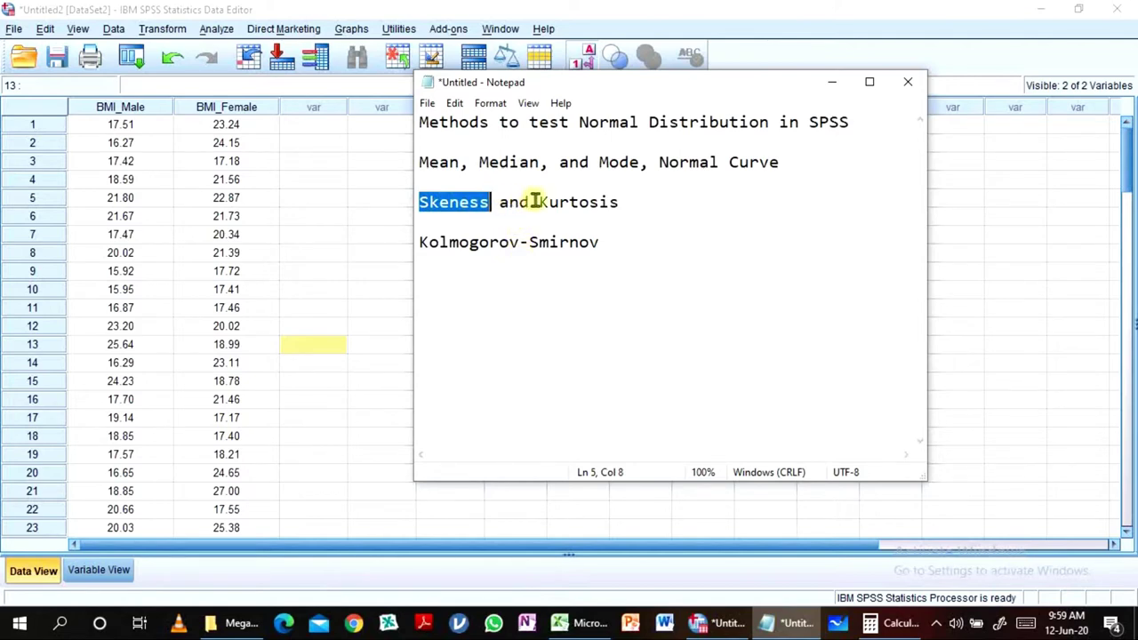
left_click_drag(539, 202, 622, 195)
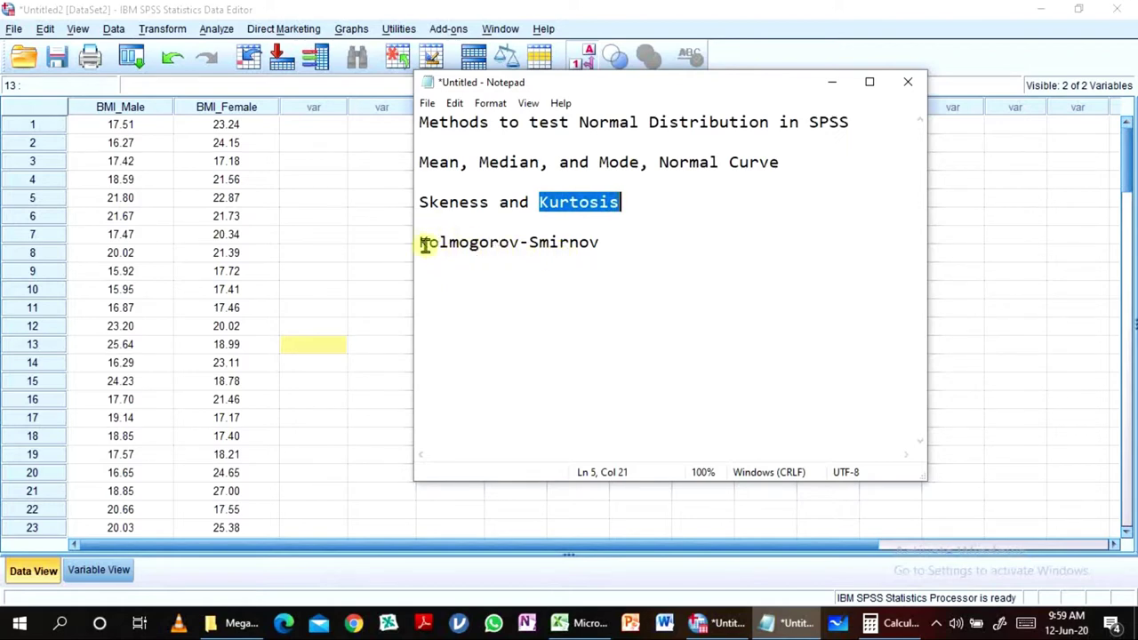
left_click_drag(418, 244, 618, 250)
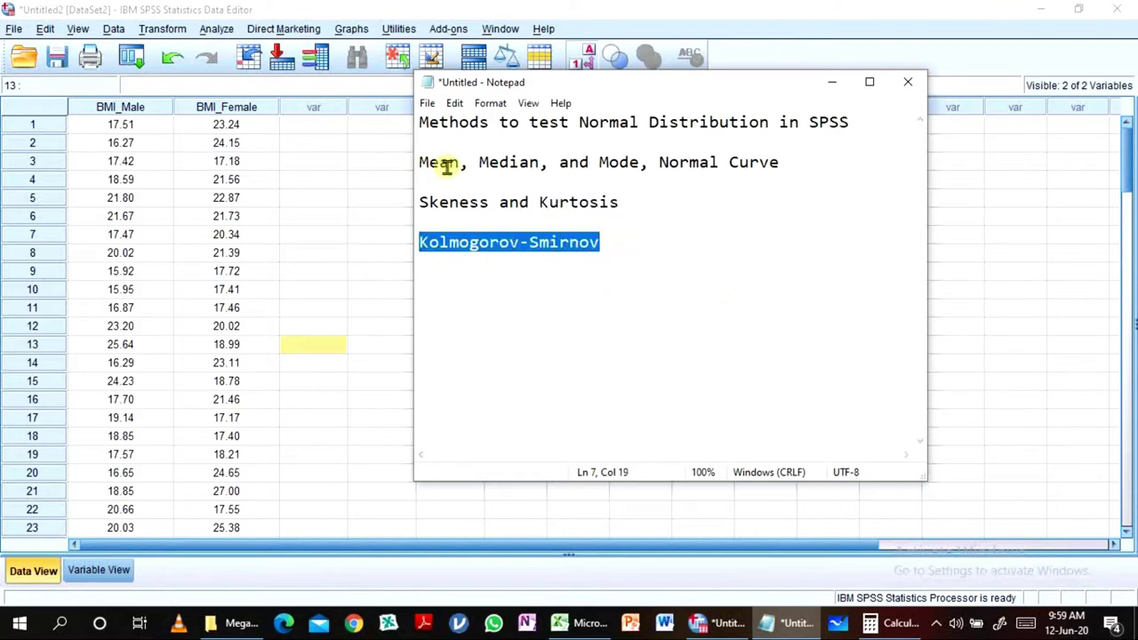
Minimize the notes and look through the BMI_Male and BMI_Female data from first to last case in SPSS
left_click(832, 82)
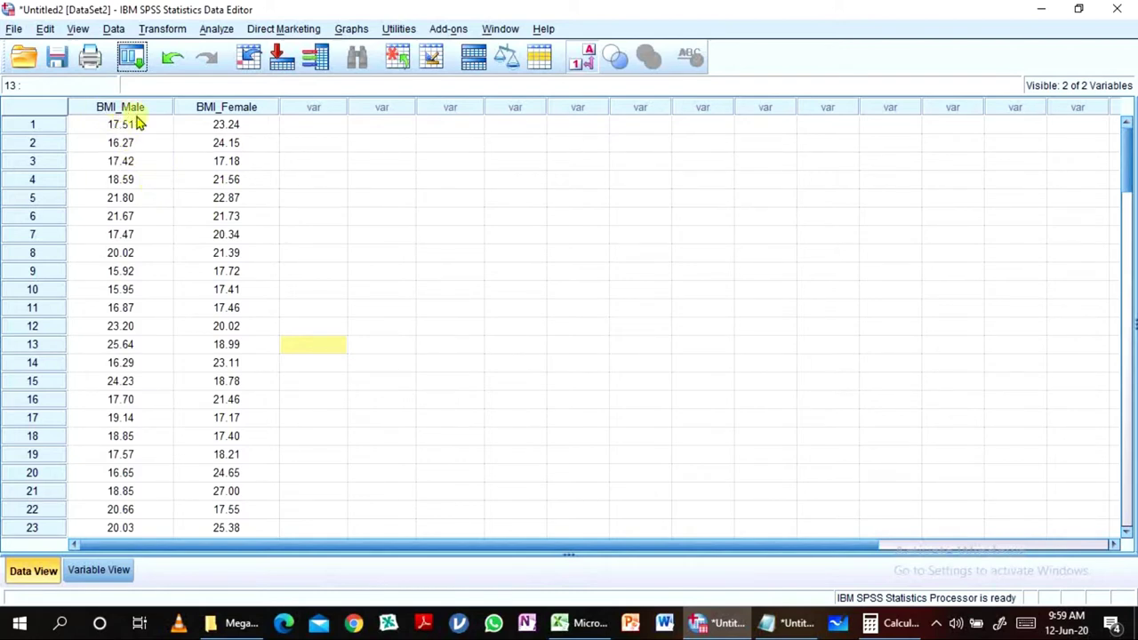
scroll(157, 287, "down", 20)
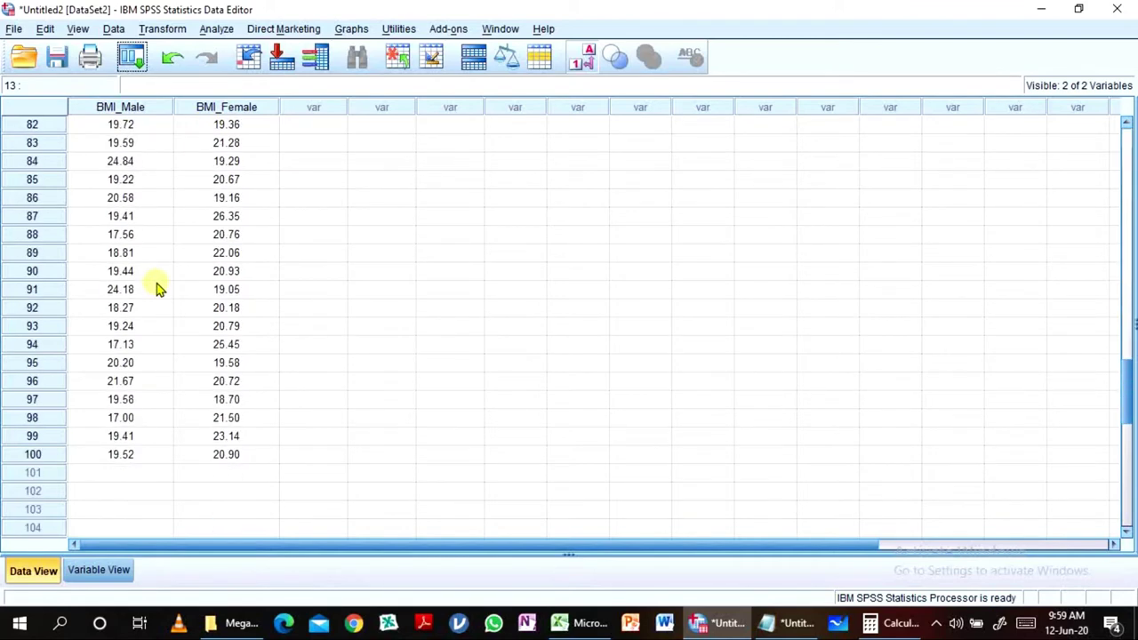
scroll(223, 432, "up", 20)
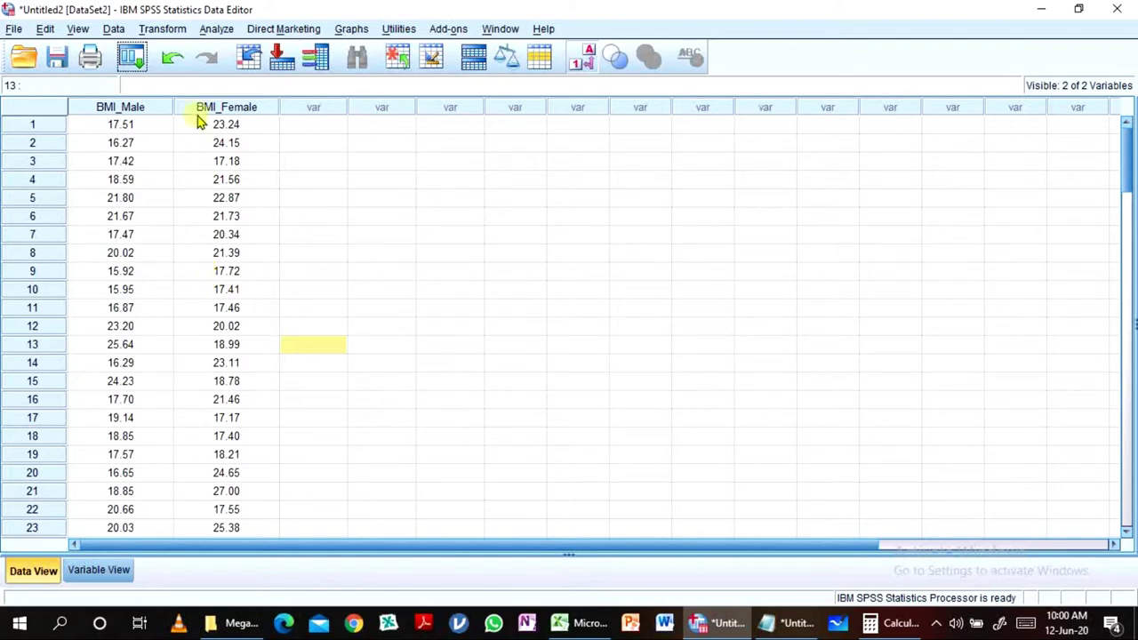
Start a Frequencies analysis with its settings reset and add BMI_Male and BMI_Female as the variables
left_click(215, 29)
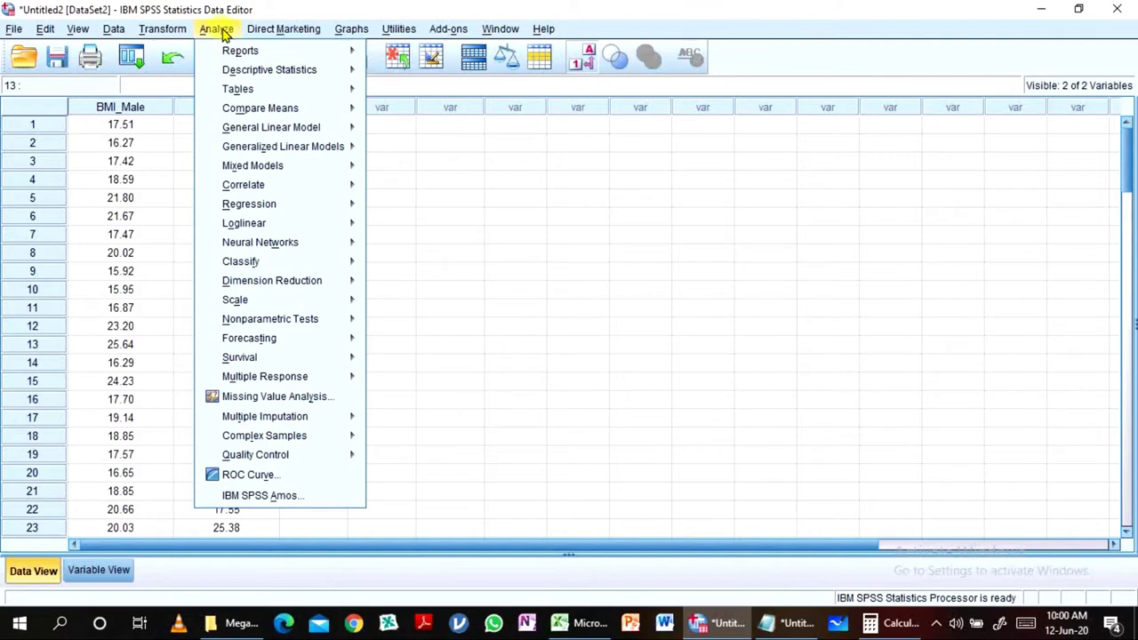
mouse_move(275, 71)
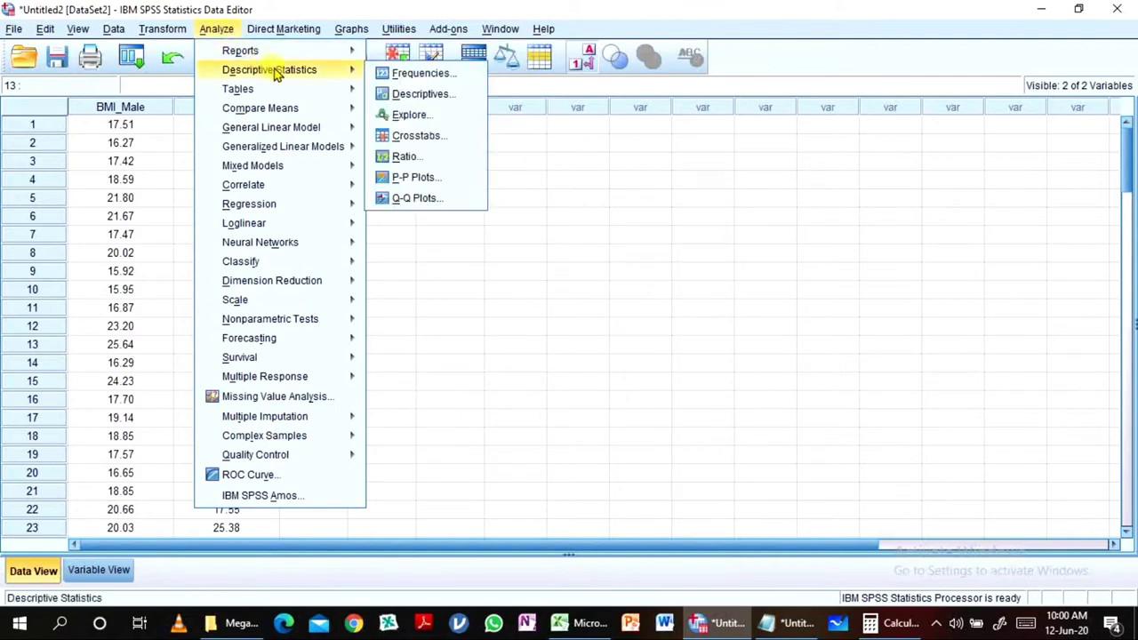
left_click(406, 78)
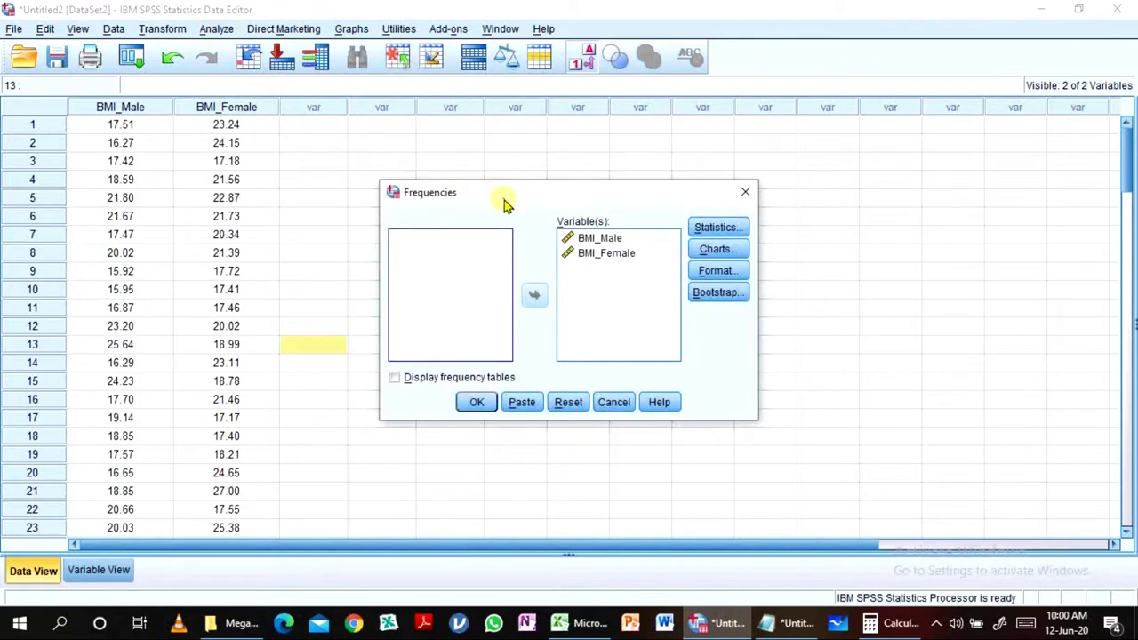
left_click_drag(504, 205, 467, 148)
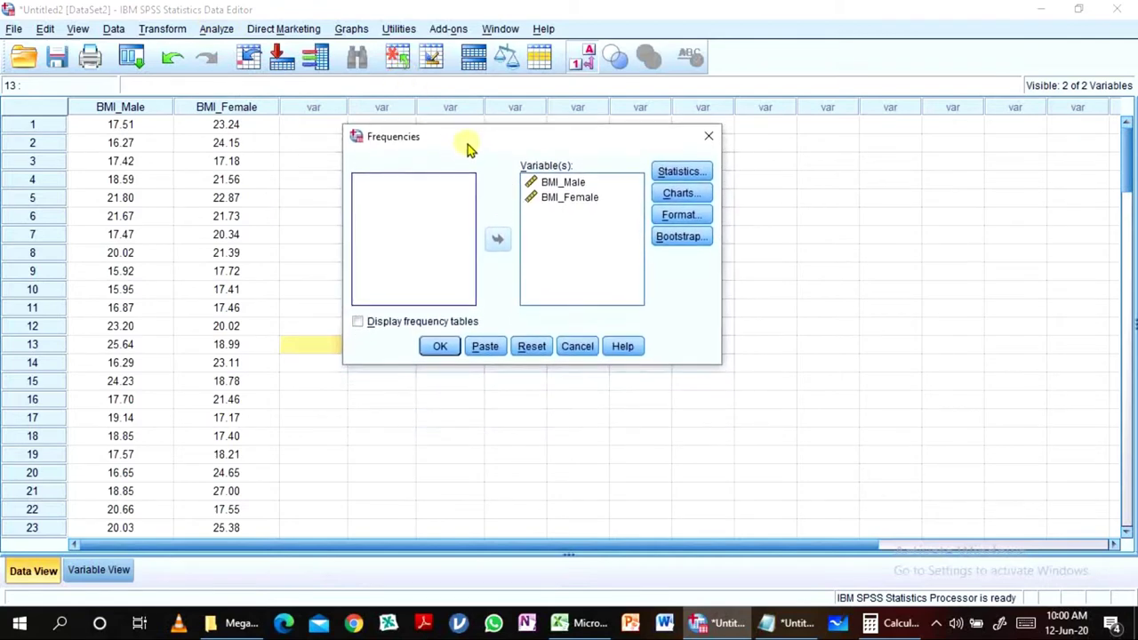
left_click(532, 348)
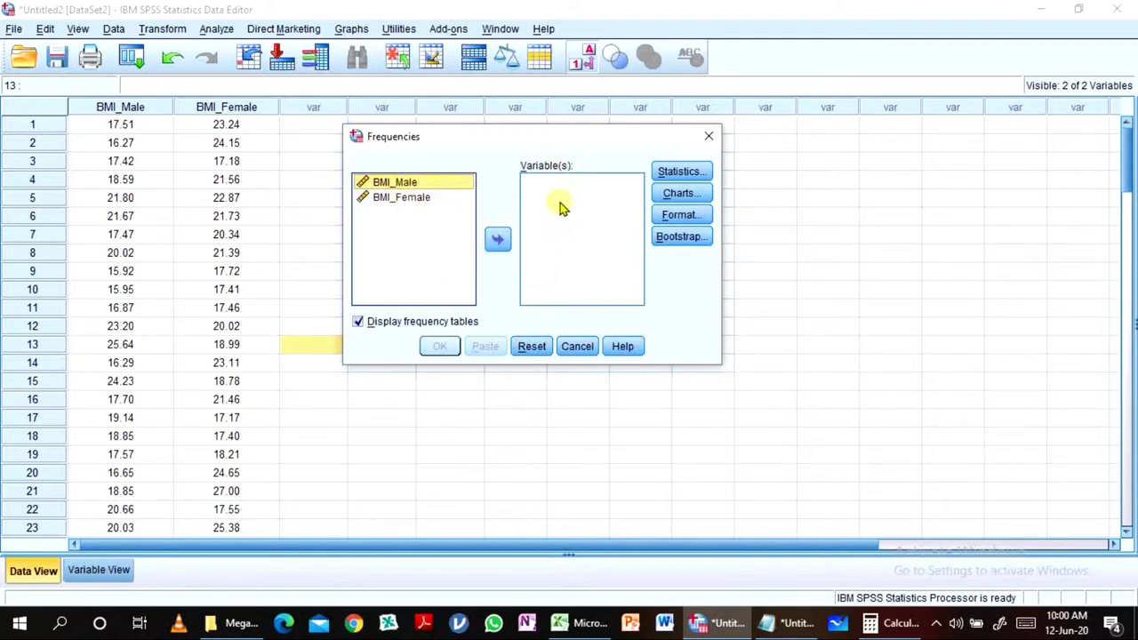
left_click(408, 206, "shift")
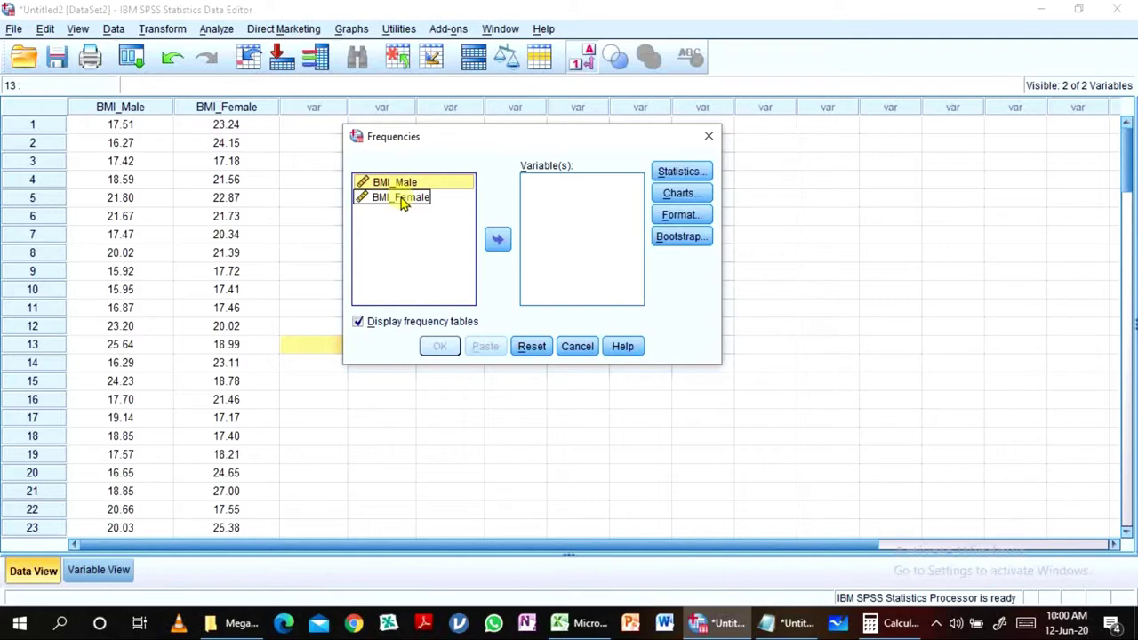
left_click(498, 242)
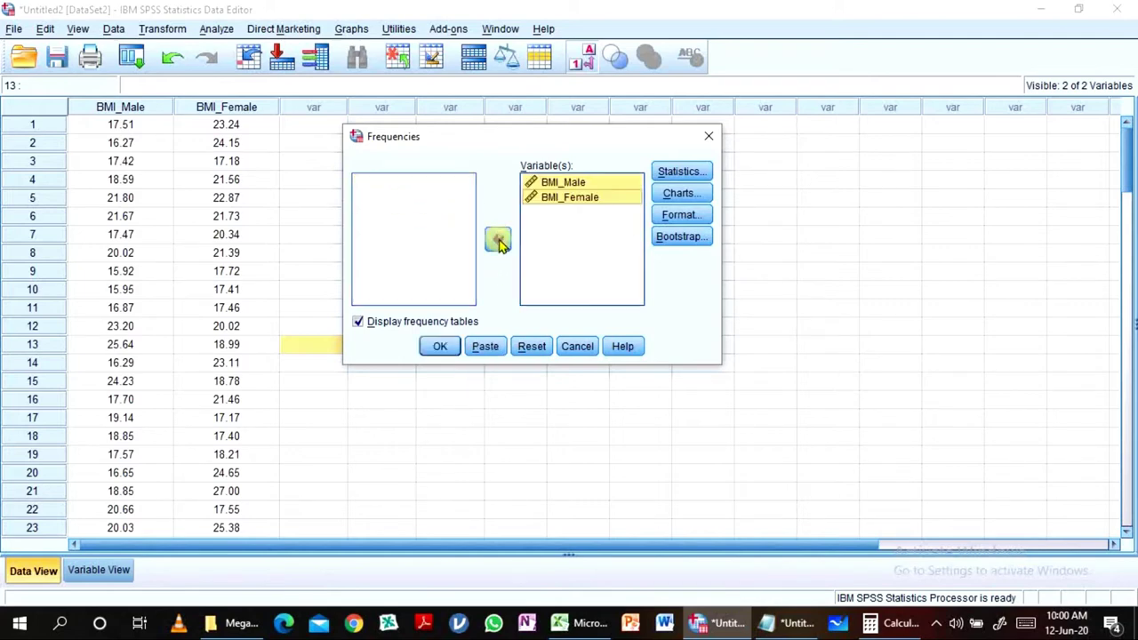
Request the mean, median and mode as the statistics for the Frequencies analysis
left_click(682, 175)
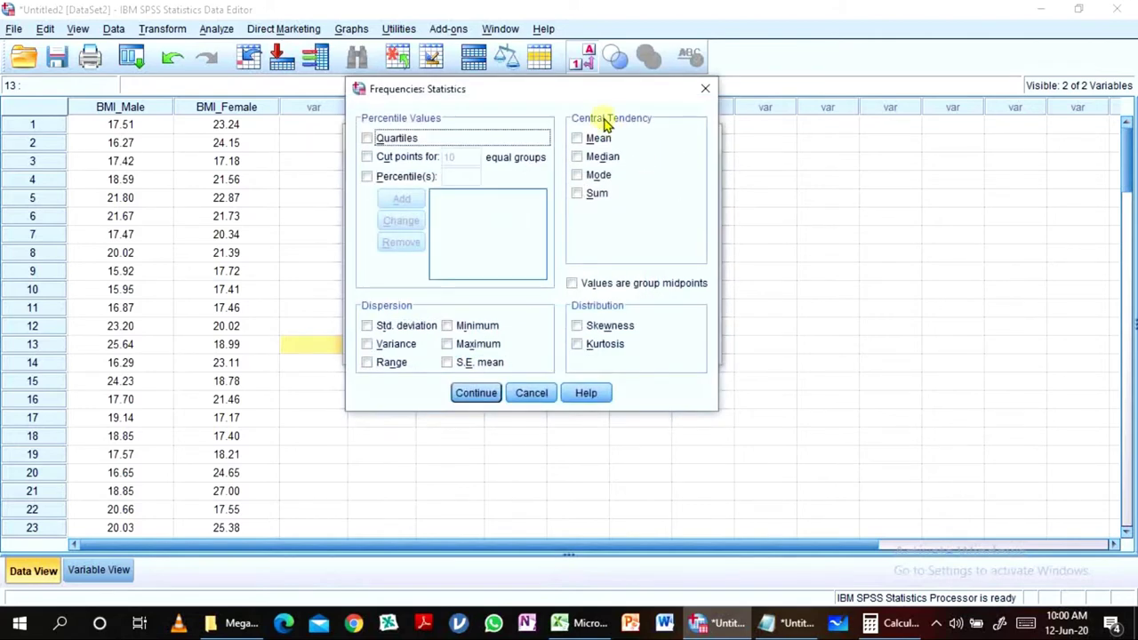
left_click_drag(596, 98, 335, 163)
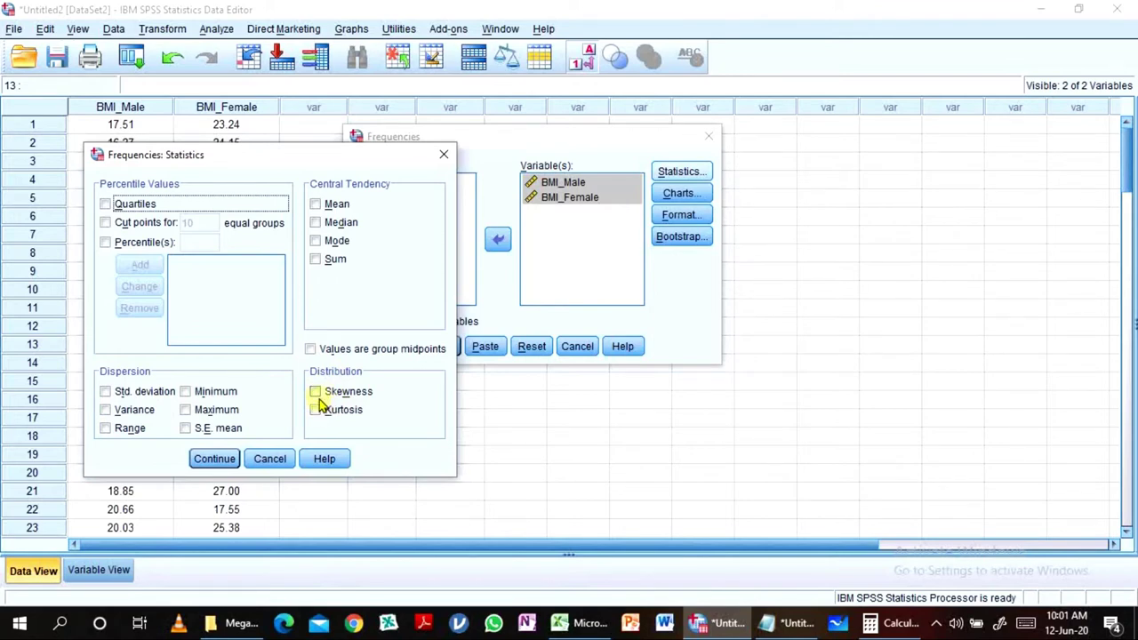
left_click(317, 205)
left_click(317, 224)
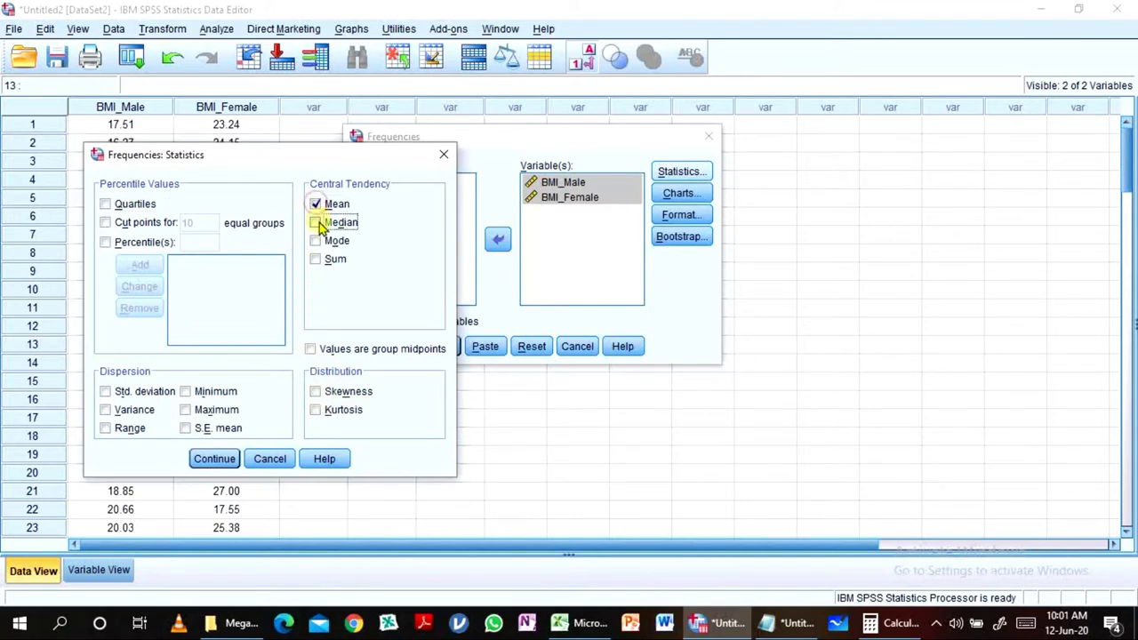
left_click(317, 241)
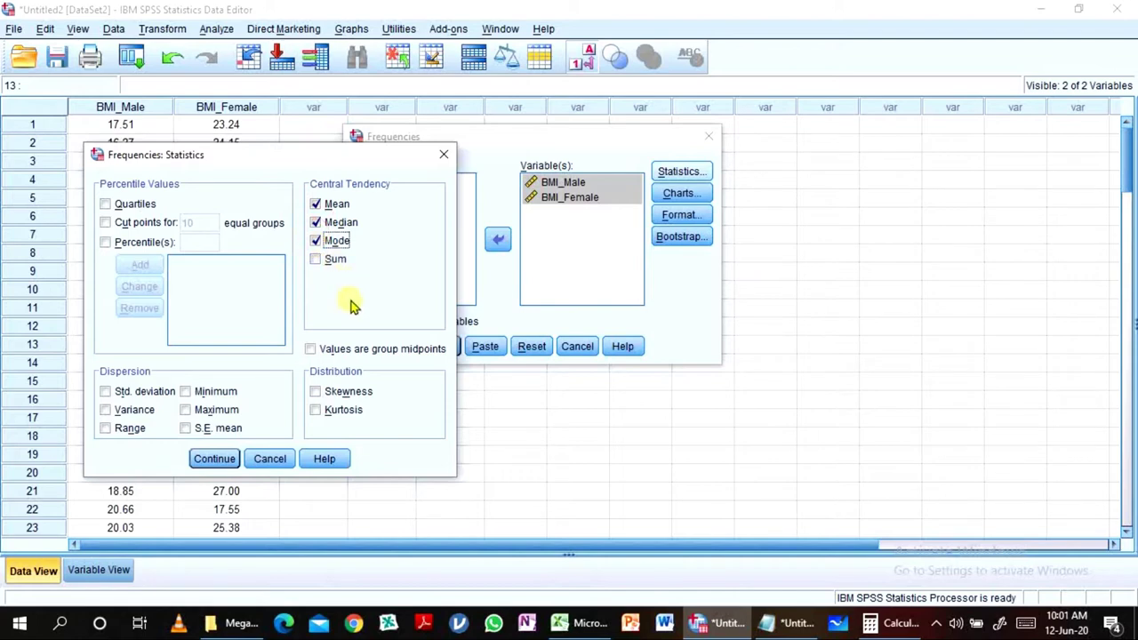
left_click(215, 458)
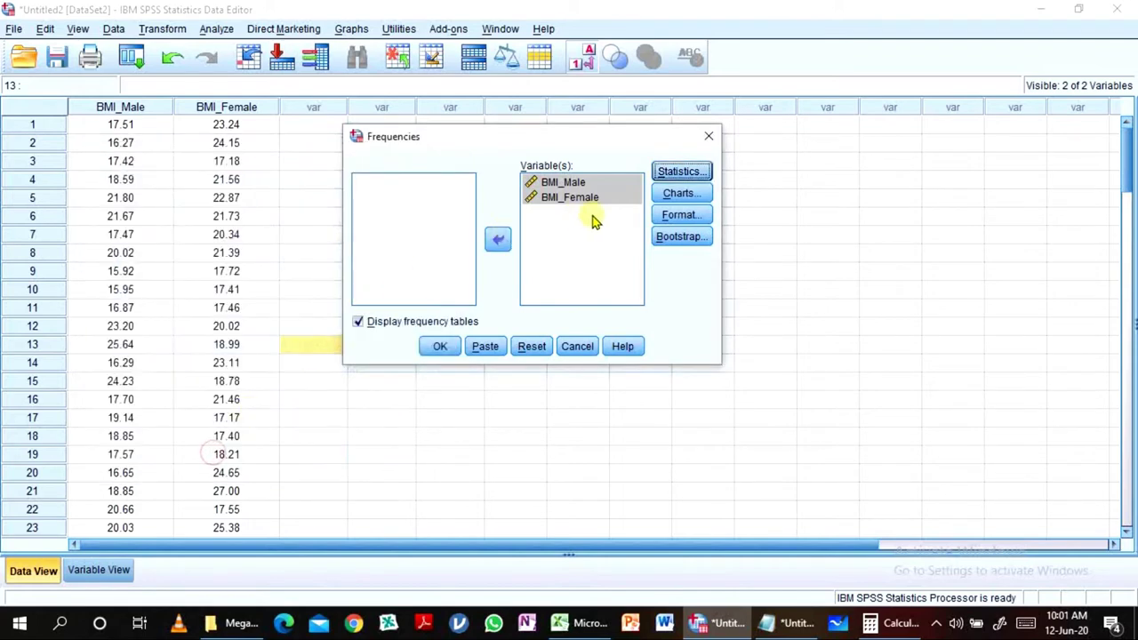
Set the chart type to histograms with the normal curve shown
left_click(678, 194)
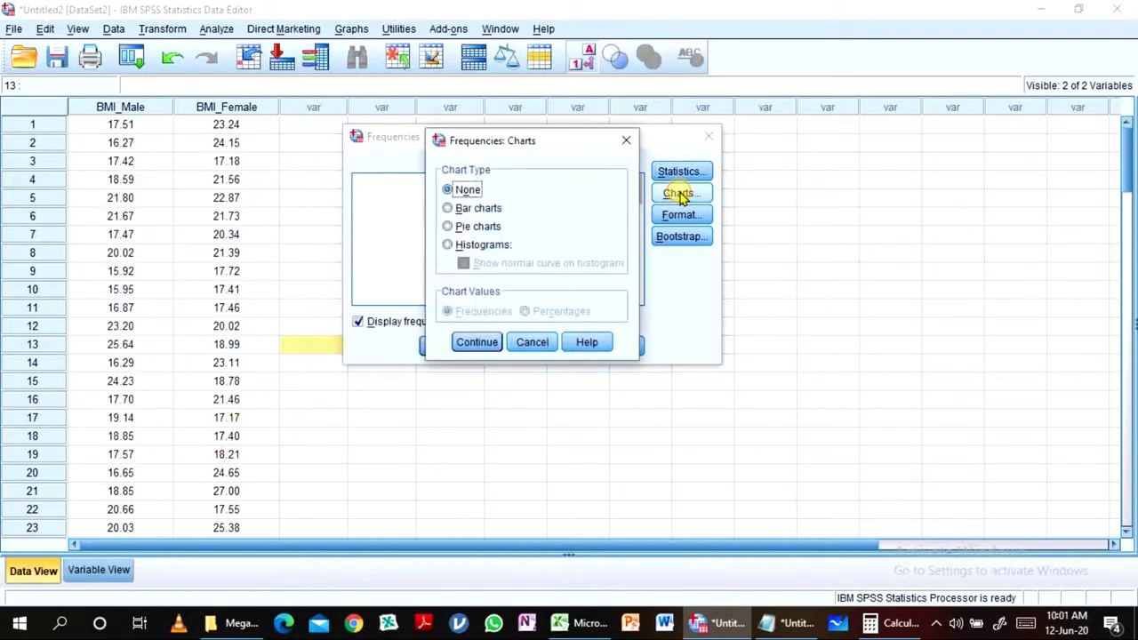
left_click(463, 246)
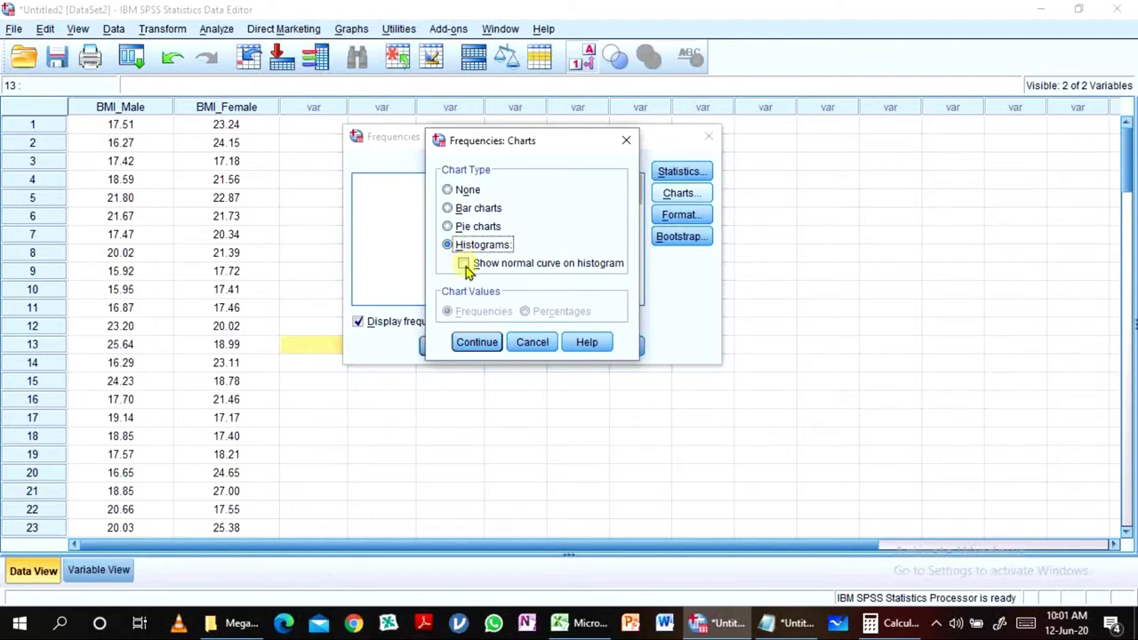
left_click(464, 265)
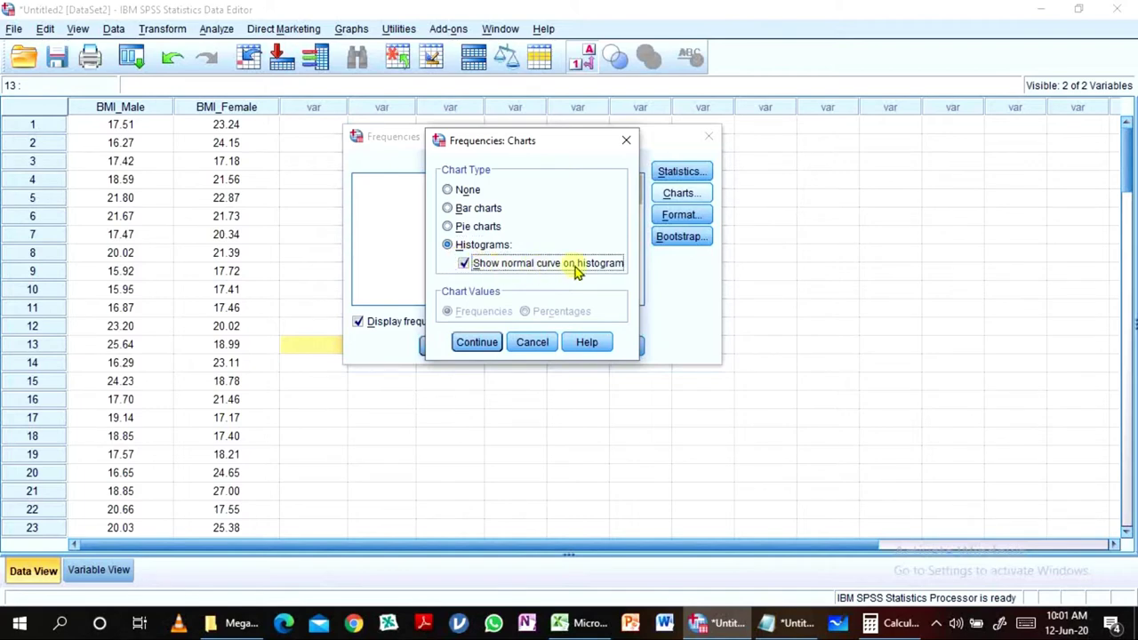
left_click(474, 342)
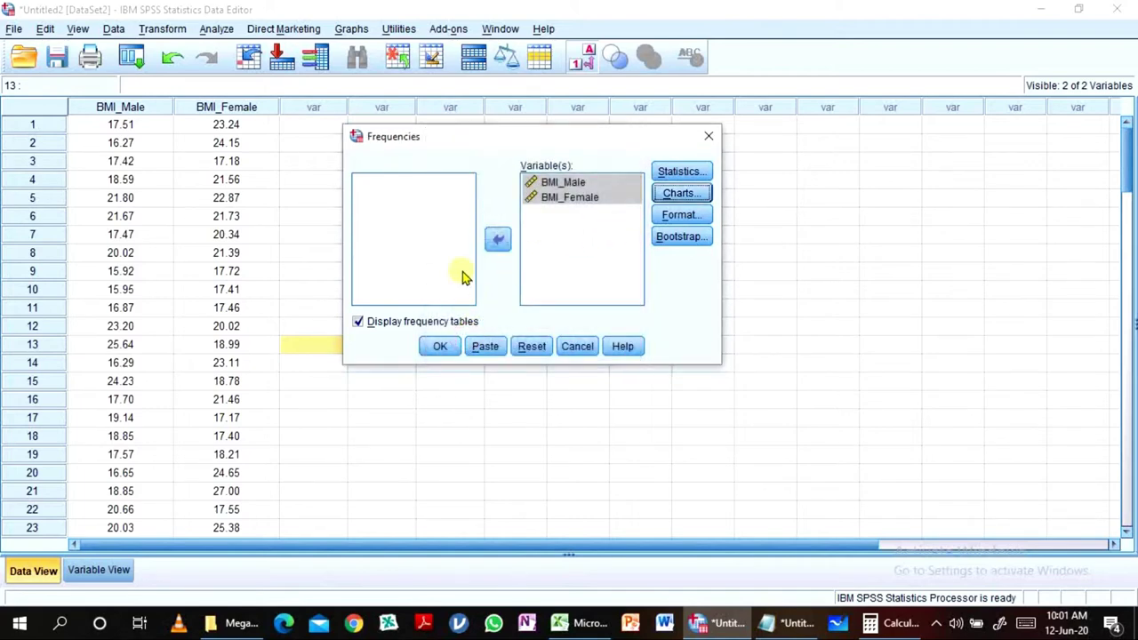
Turn off the display of frequency tables and run the Frequencies analysis
left_click(360, 323)
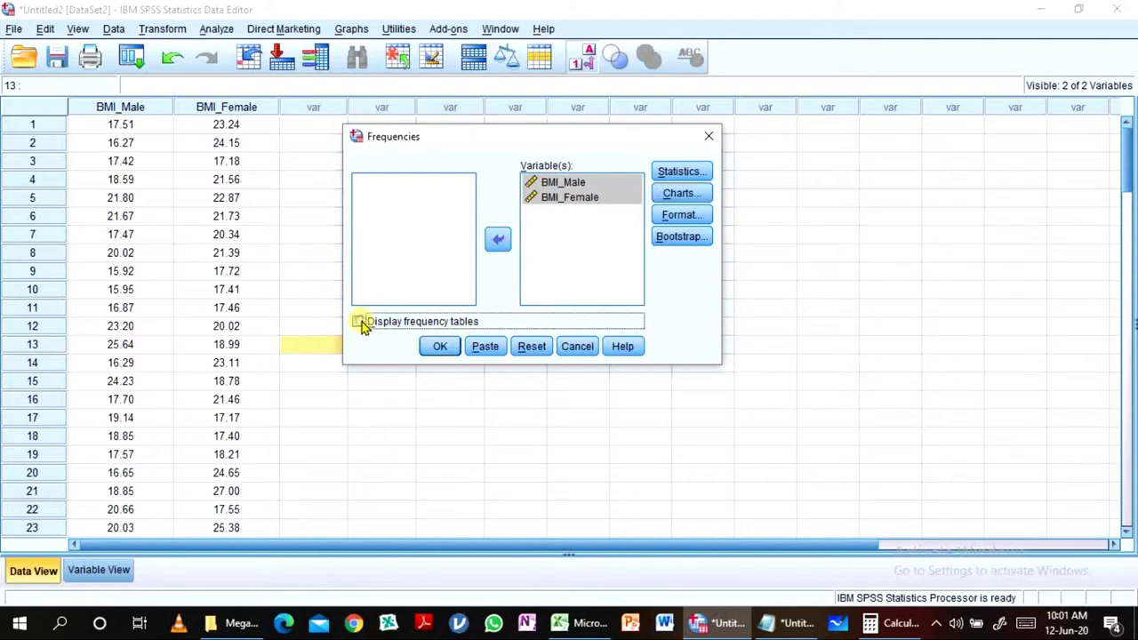
left_click(438, 348)
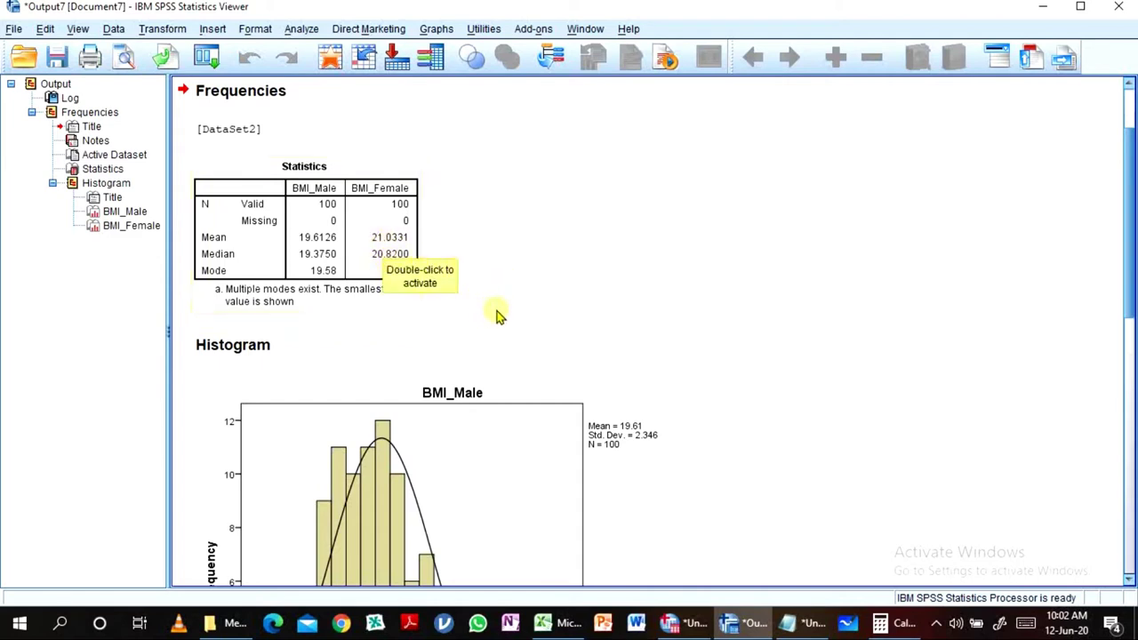
Examine the mean, median and mode in the Statistics table and the normal curve on the BMI_Male histogram
left_click(558, 276)
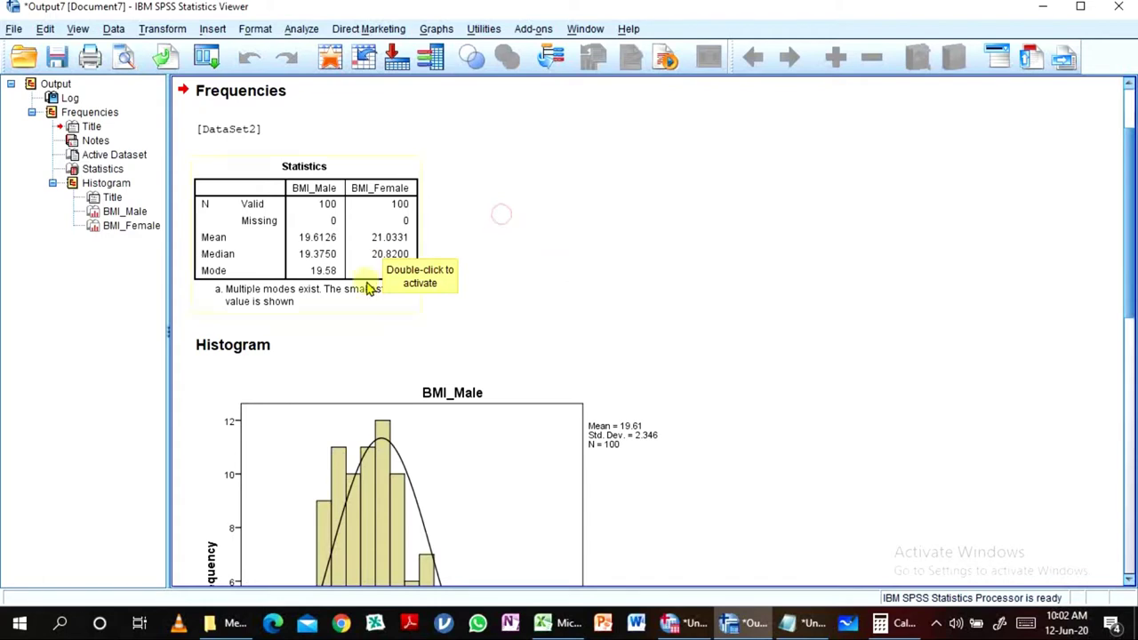
left_click(474, 338)
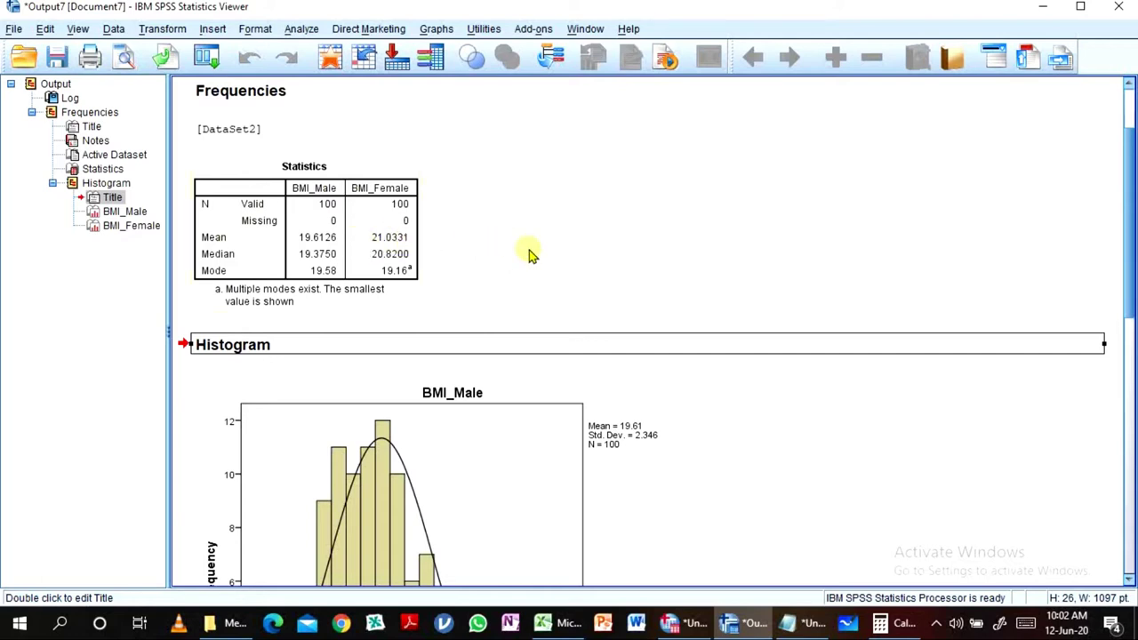
scroll(529, 256, "down", 5)
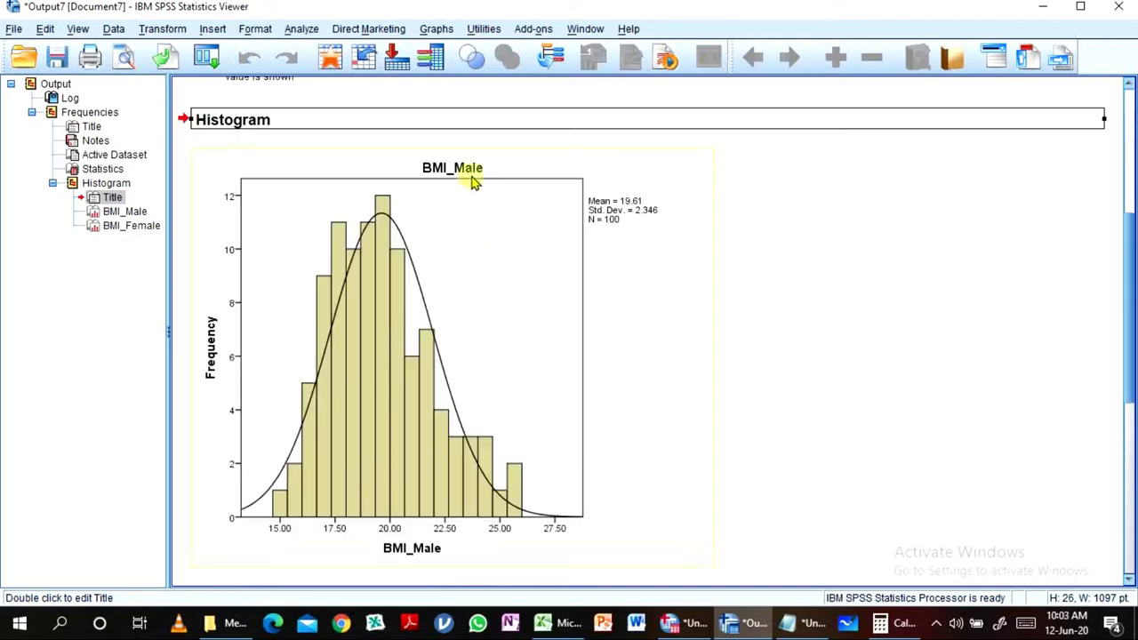